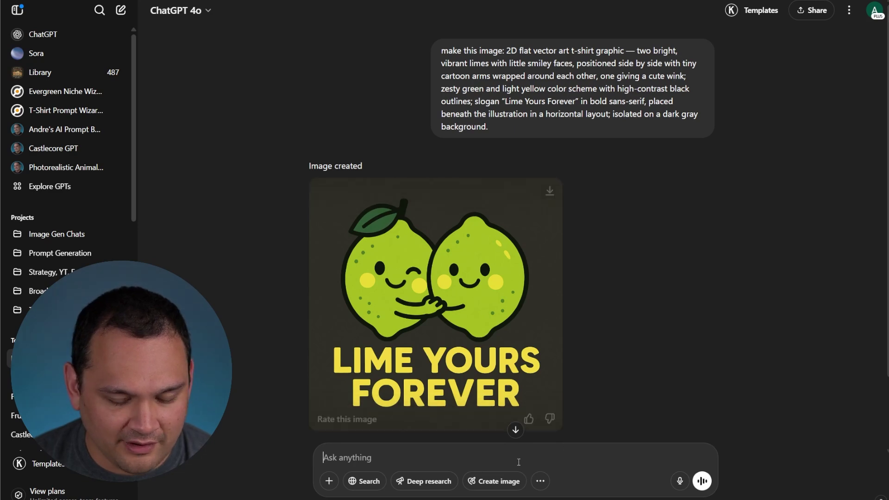
Step: Enter the 'Lime Yours Forever' prompt for two hugging smiley limes in ChatGPT's message box
left_click(469, 452)
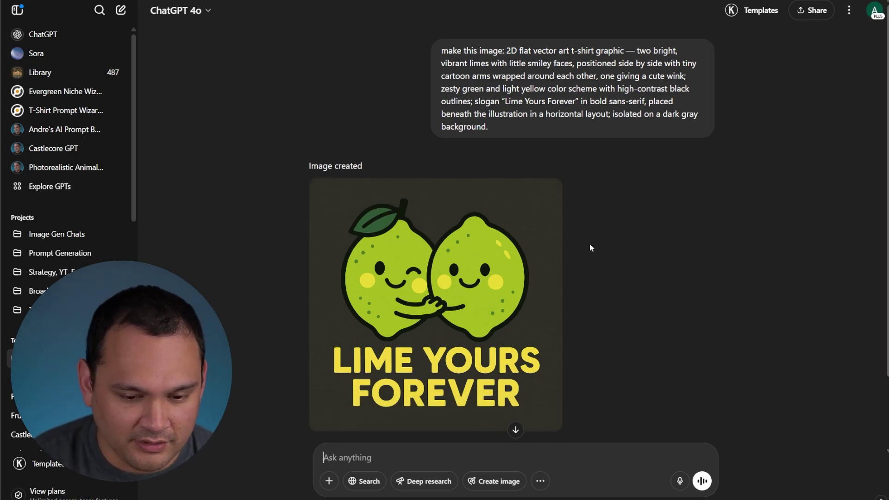
Step: Request leaves on both images, copy the We Make a Great Pear design, and open a new tab
type("can you make both images have leaves")
key("Return")
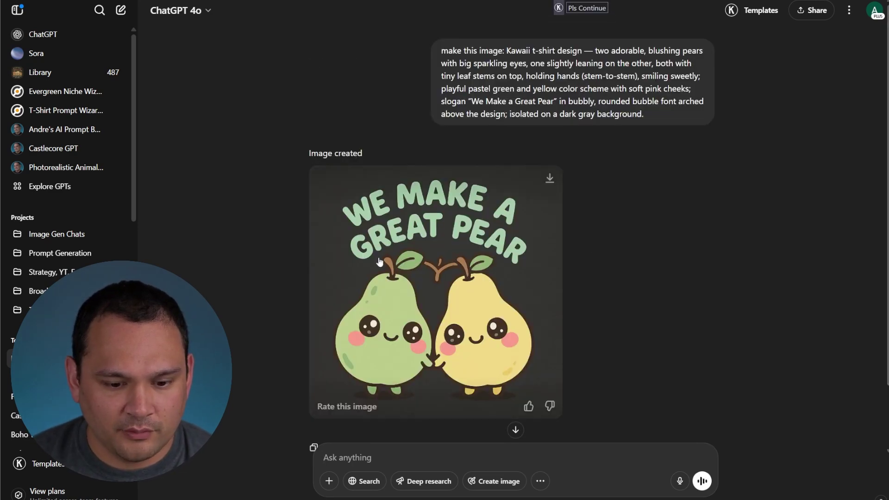
right_click(420, 240)
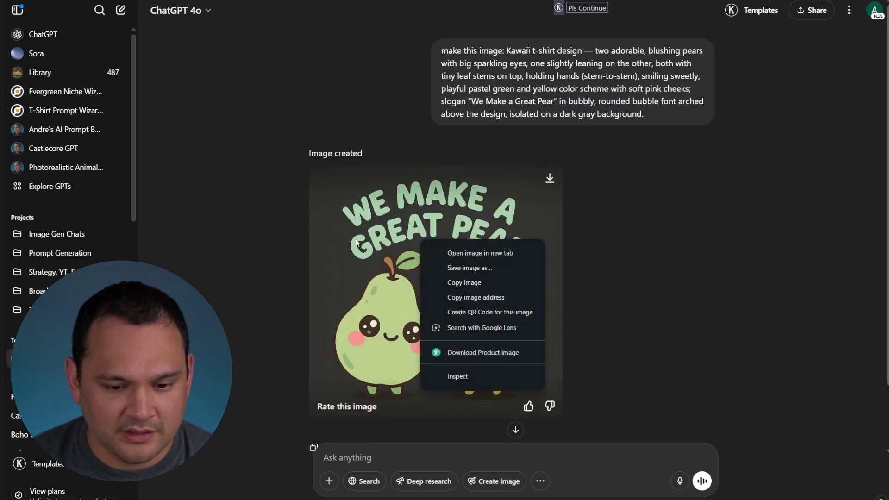
left_click(268, 240)
right_click(435, 249)
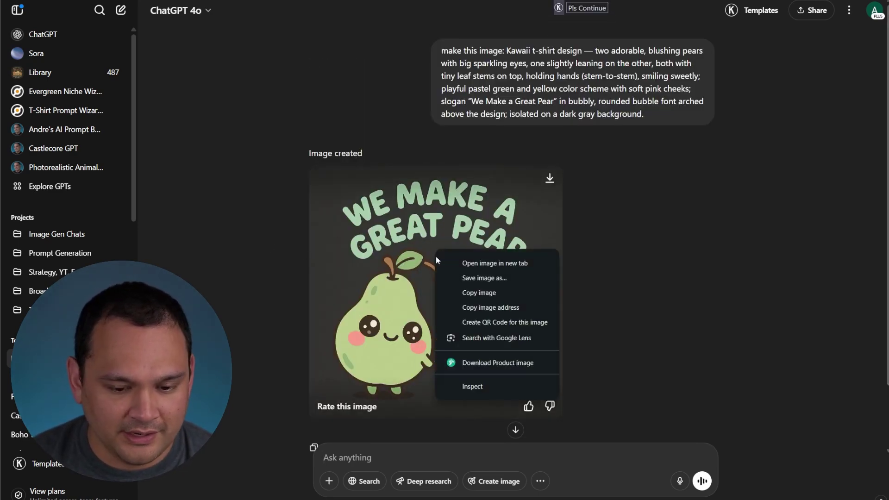
left_click(495, 296)
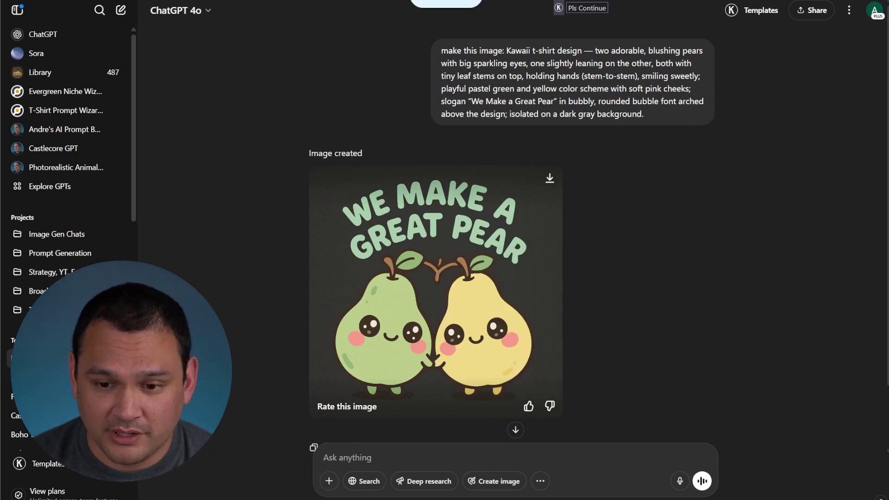
key("ctrl+t")
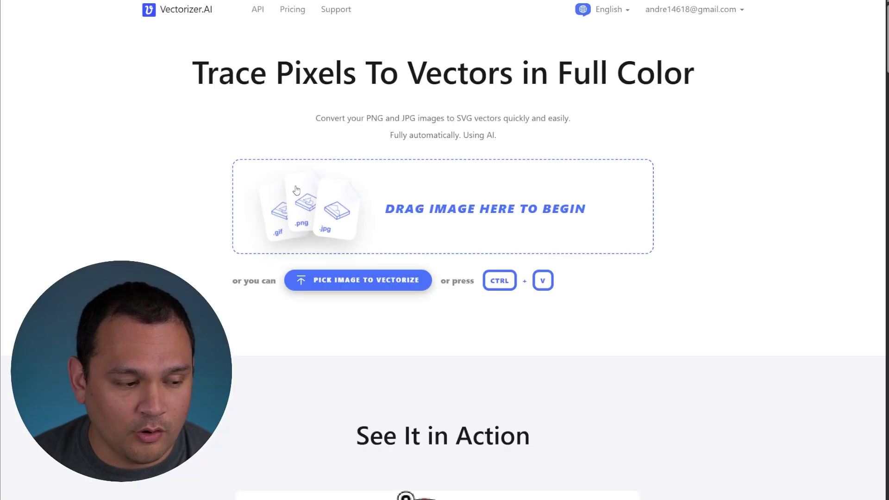
Step: Paste the pear design into Vectorizer.AI, then copy and paste the Orange You Glad design
key("ctrl+v")
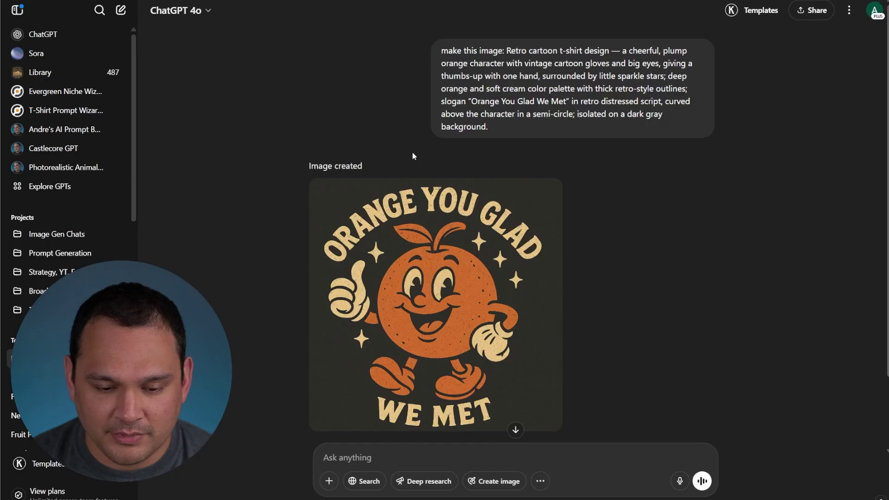
right_click(419, 219)
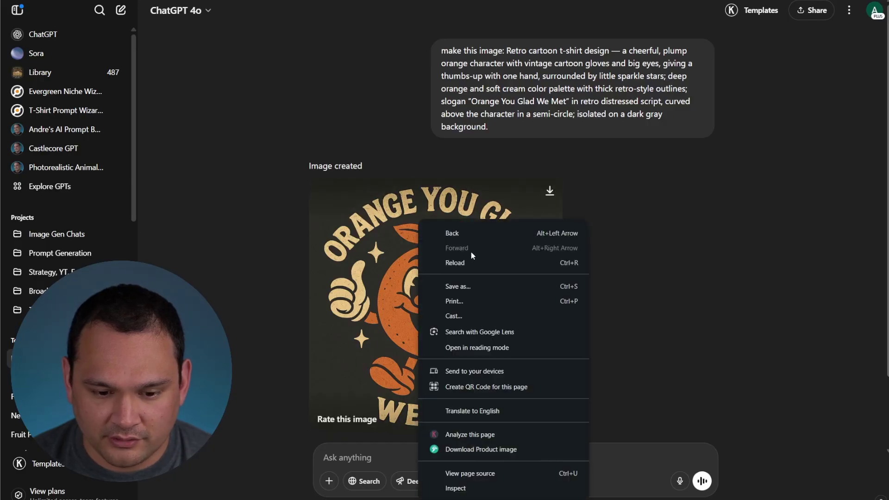
left_click(388, 323)
right_click(388, 323)
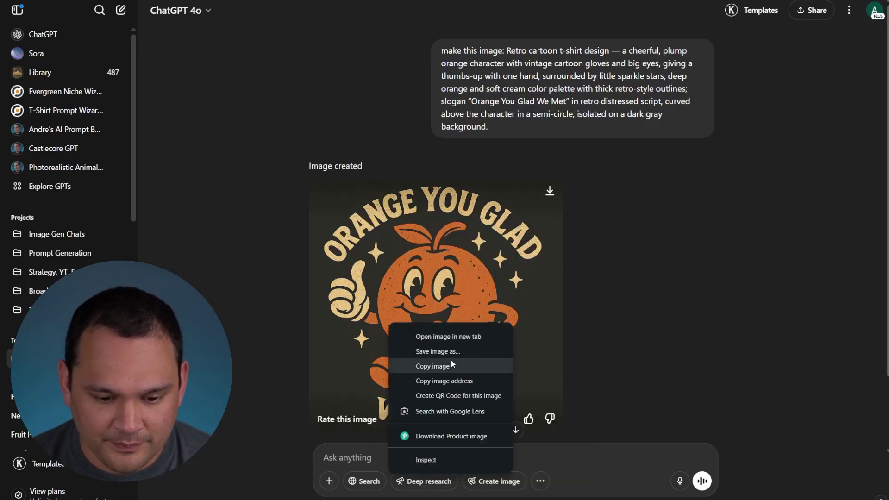
left_click(432, 366)
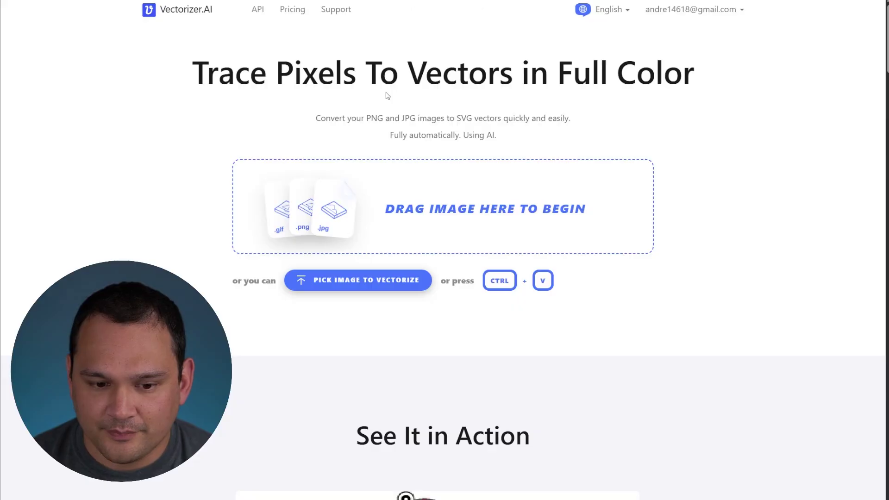
key("ctrl+v")
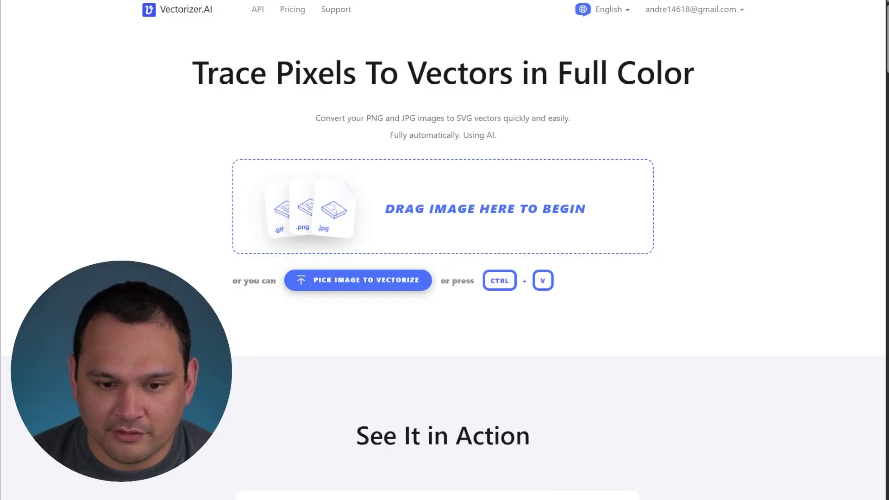
Step: Return to the ChatGPT tab from Vectorizer.AI
left_click(380, 2)
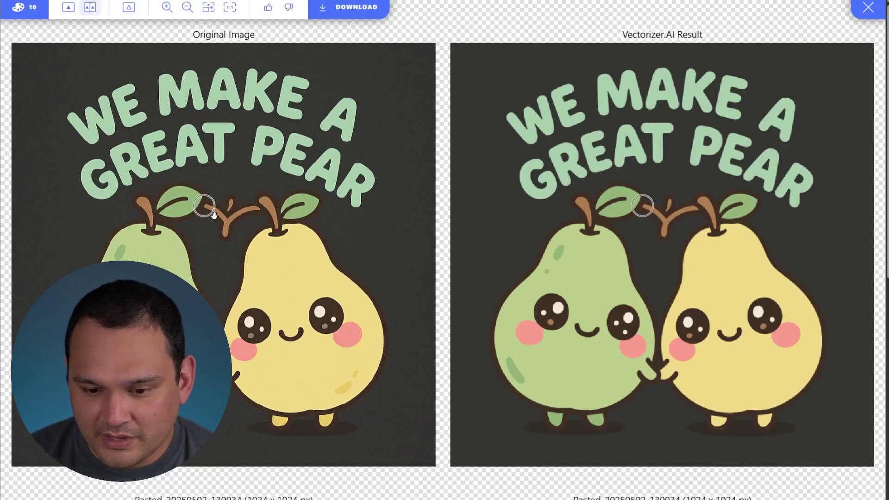
Step: Open Palette Preview showing the pear vector's 10-colour palette
left_click(19, 7)
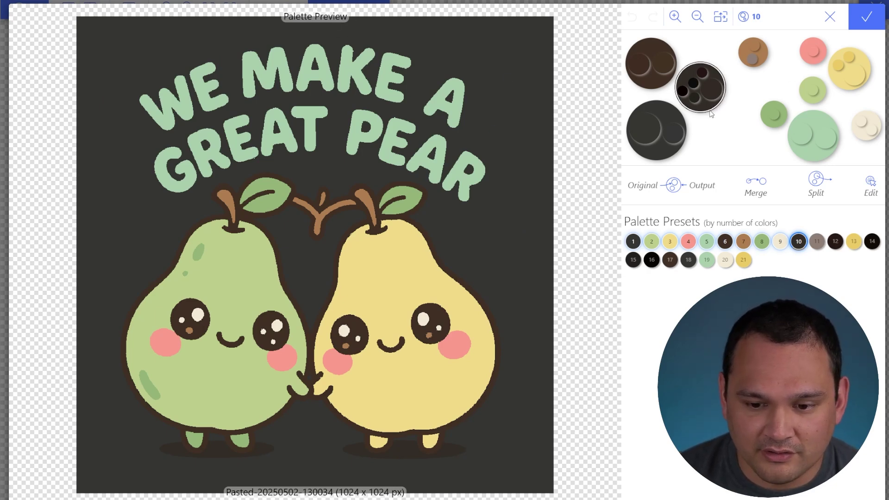
Step: Make the pear design's dark gray background colour transparent in the palette
left_click(675, 135)
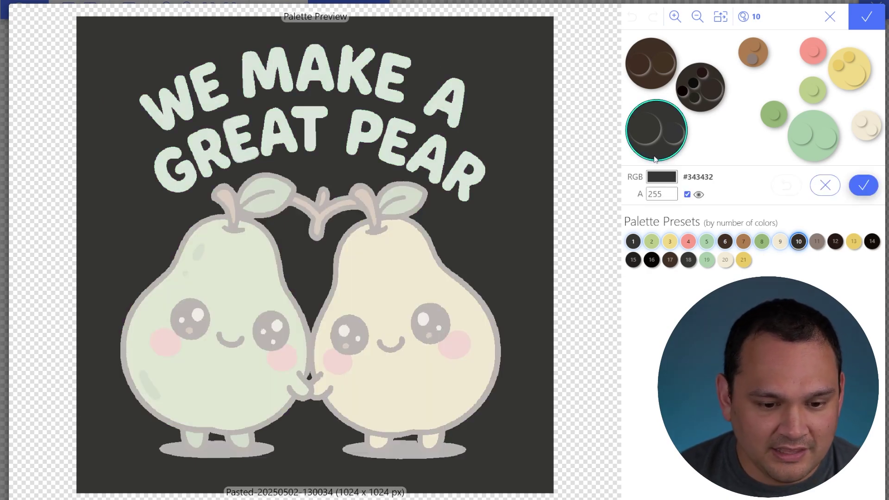
left_click(654, 159)
left_click(655, 157)
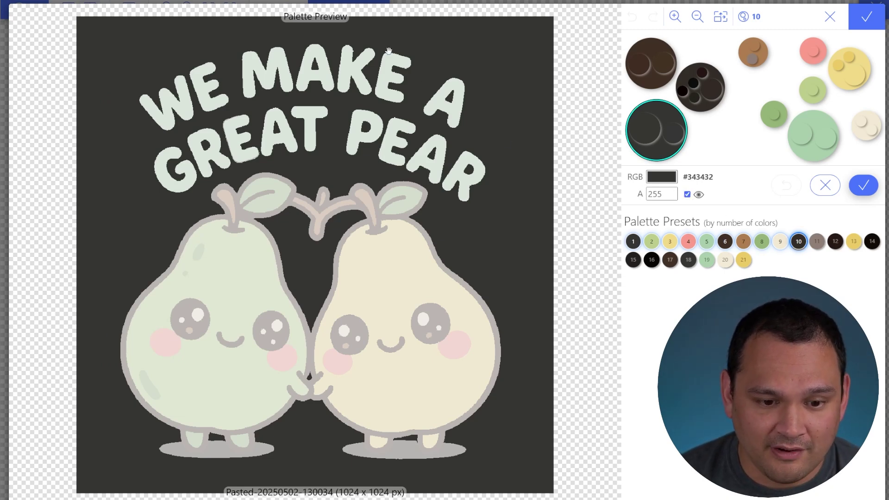
left_click(687, 194)
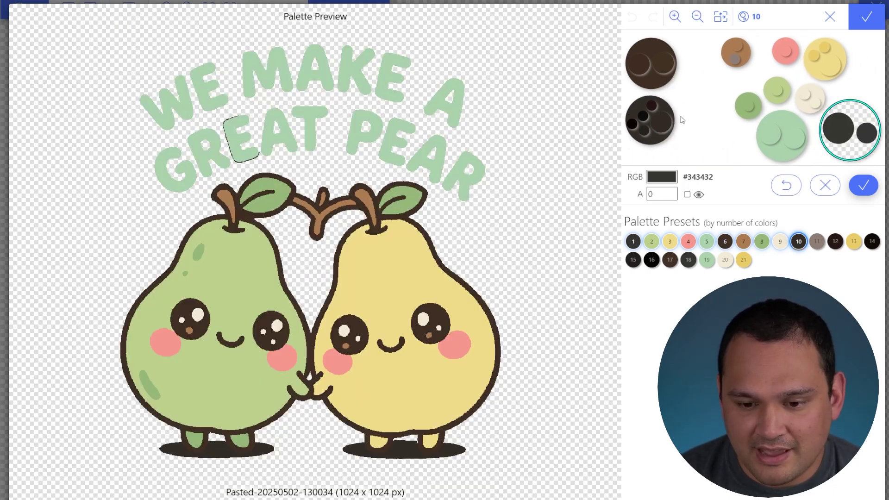
left_click(699, 134)
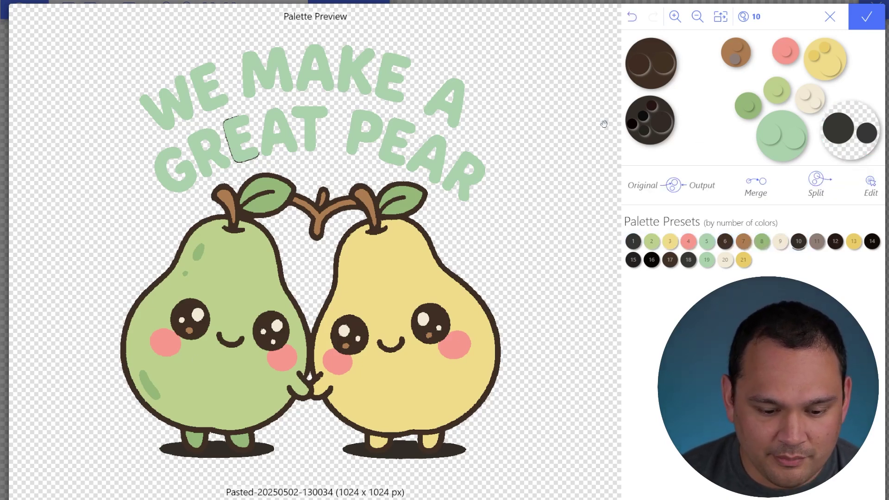
Step: Merge near-black #322c25 into the transparent group and re-vectorize the pear at 9 colours
left_click(661, 144)
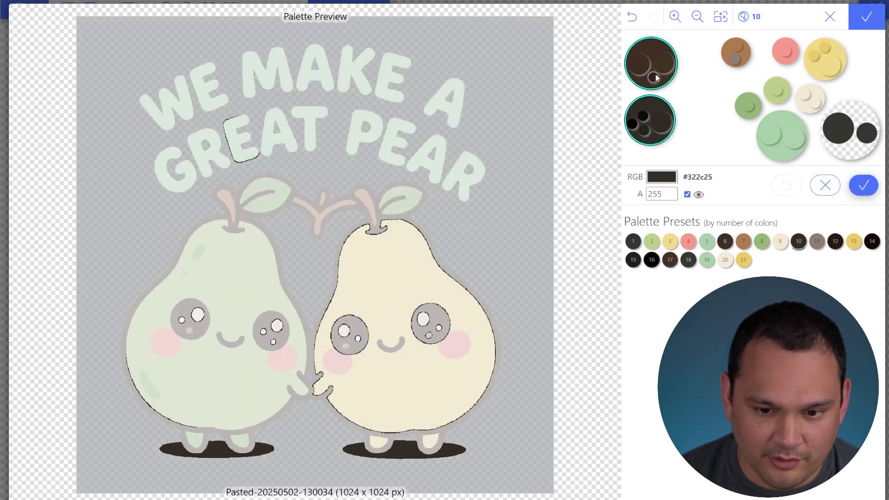
left_click(654, 76)
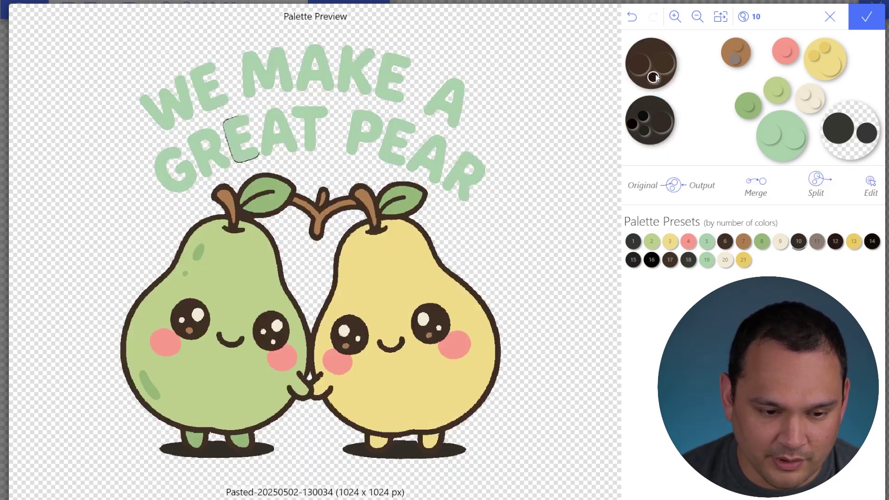
left_click(658, 117)
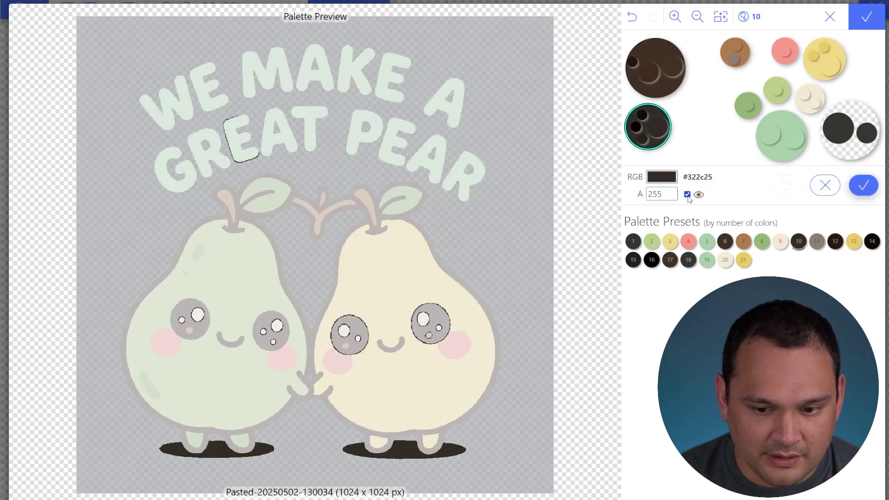
left_click_drag(671, 145, 858, 157)
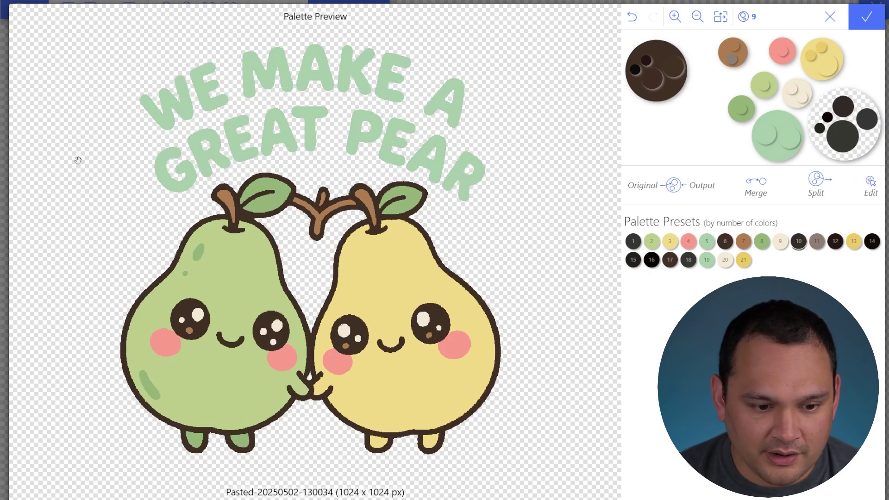
left_click(866, 17)
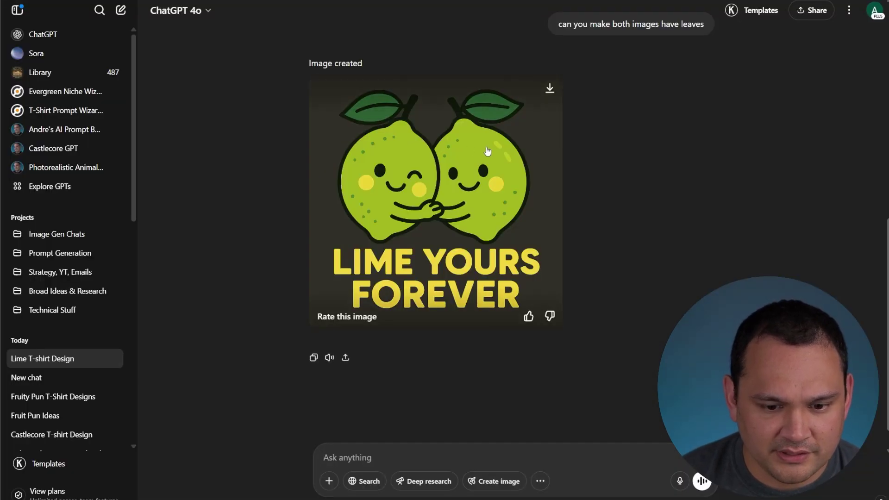
Step: Copy the Lime Yours Forever design from ChatGPT and paste it into Vectorizer.AI
right_click(510, 138)
left_click(532, 179)
key("ctrl+Tab")
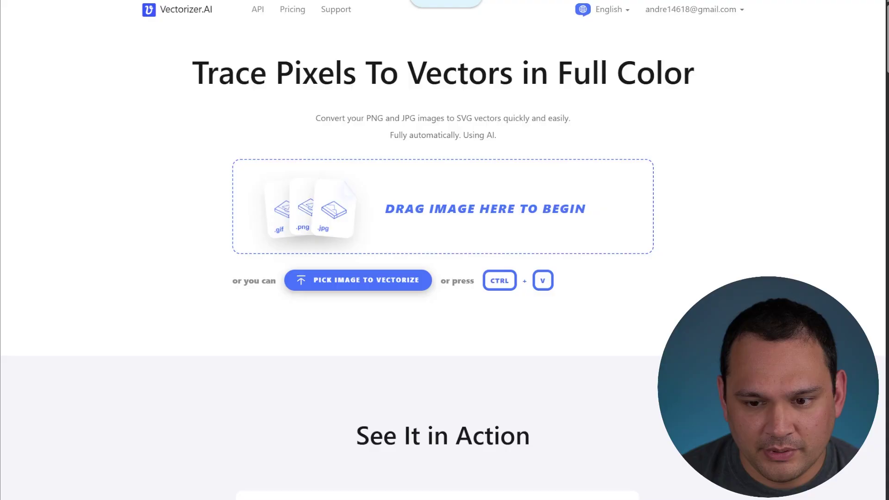
key("ctrl+v")
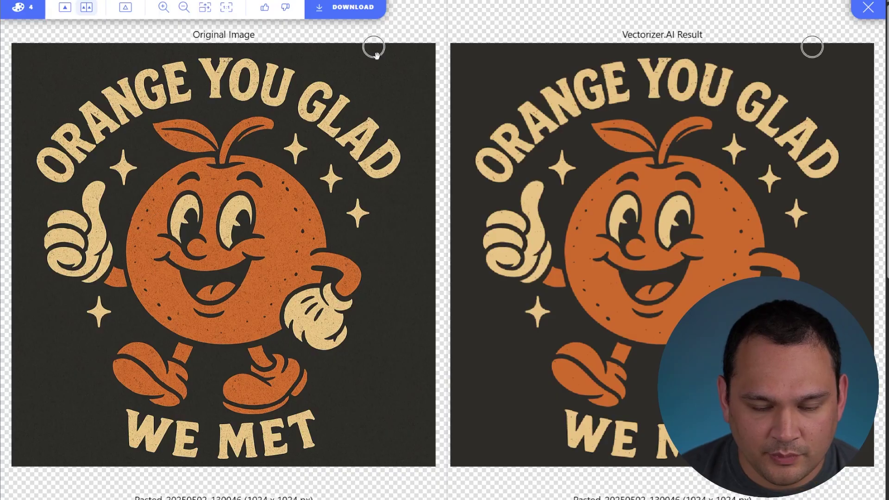
Step: Inspect the orange design's palette groups and make its dark background colour transparent
left_click(33, 18)
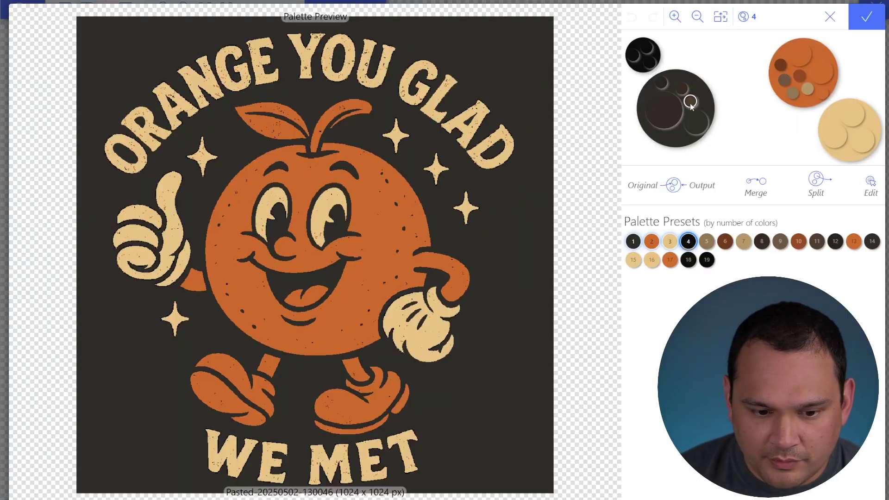
left_click(690, 101)
left_click(681, 88)
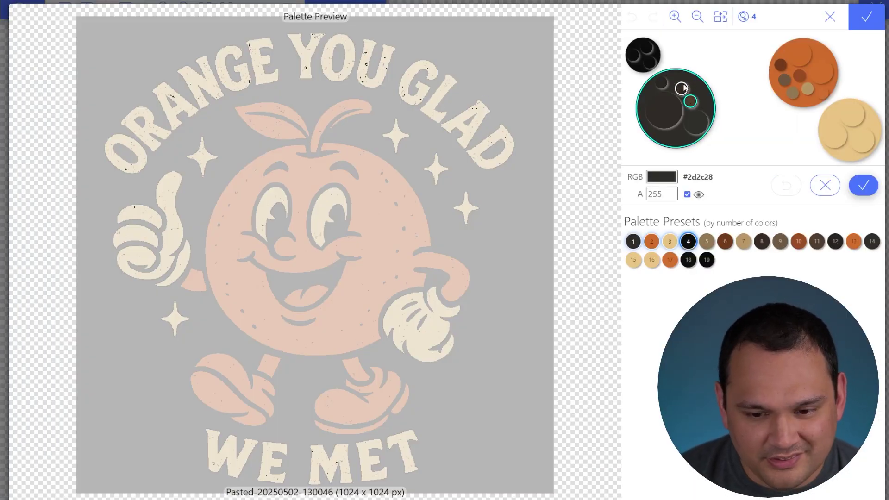
left_click(648, 64)
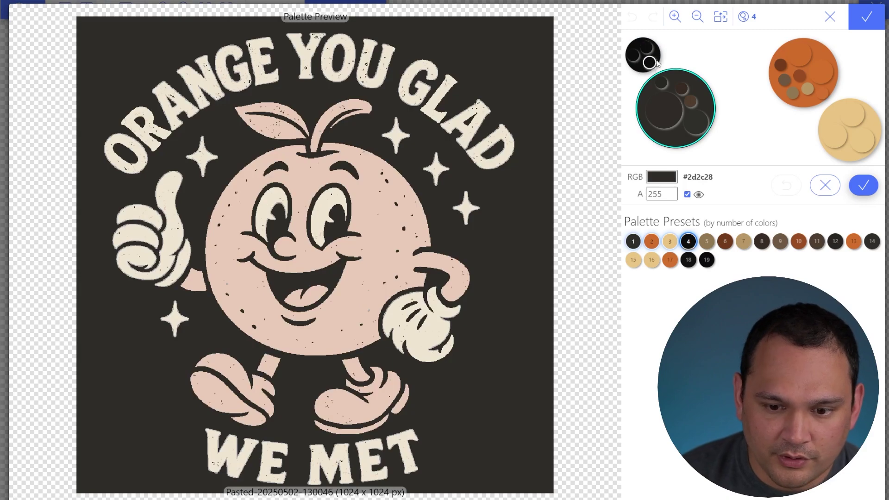
left_click(649, 65)
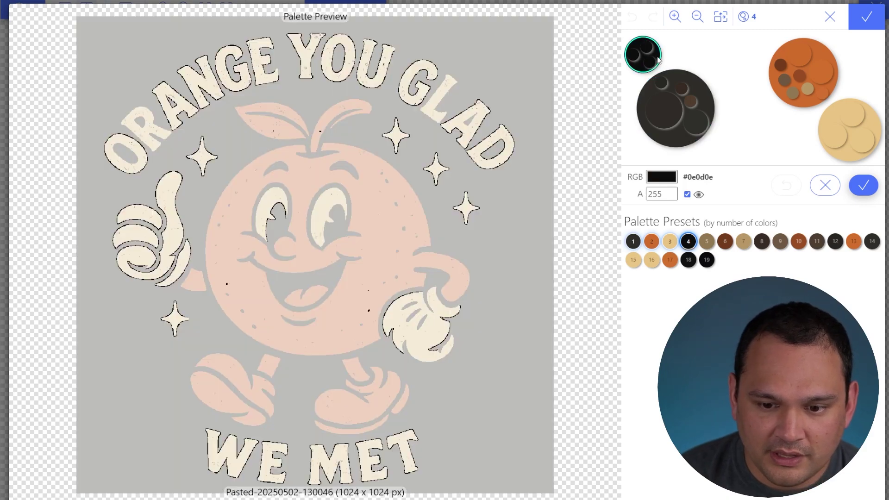
left_click(681, 76)
left_click(688, 195)
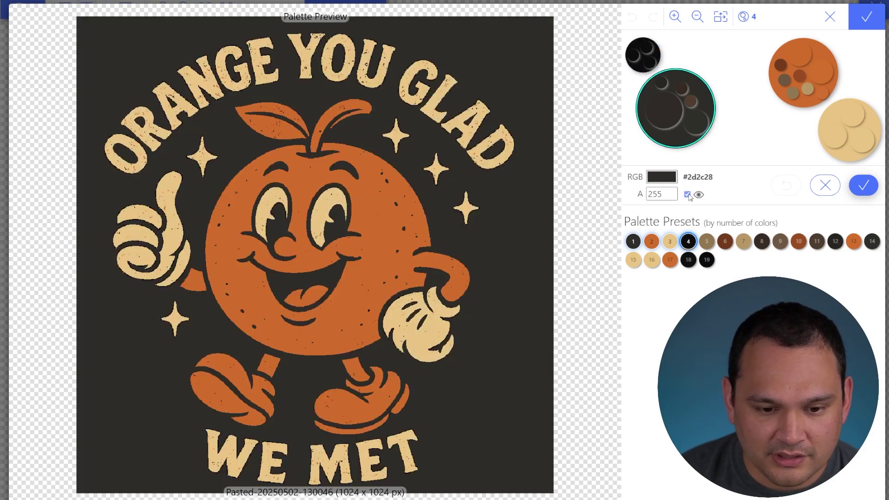
left_click(688, 195)
Step: Merge the black outlines into the background group and set that group to pure black
left_click(648, 73)
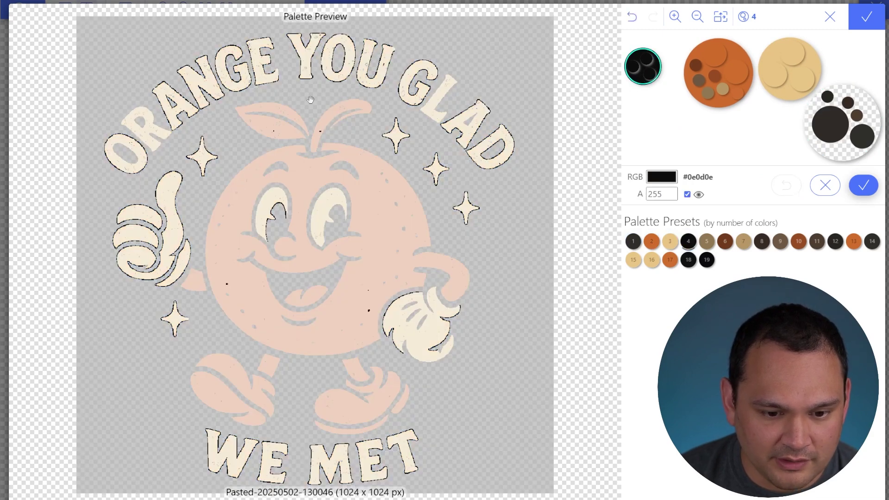
left_click_drag(639, 79, 839, 151)
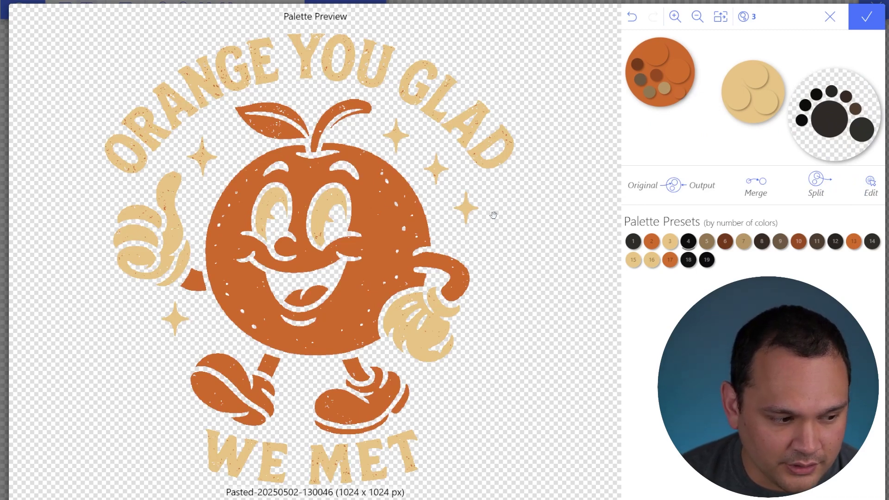
left_click(832, 120)
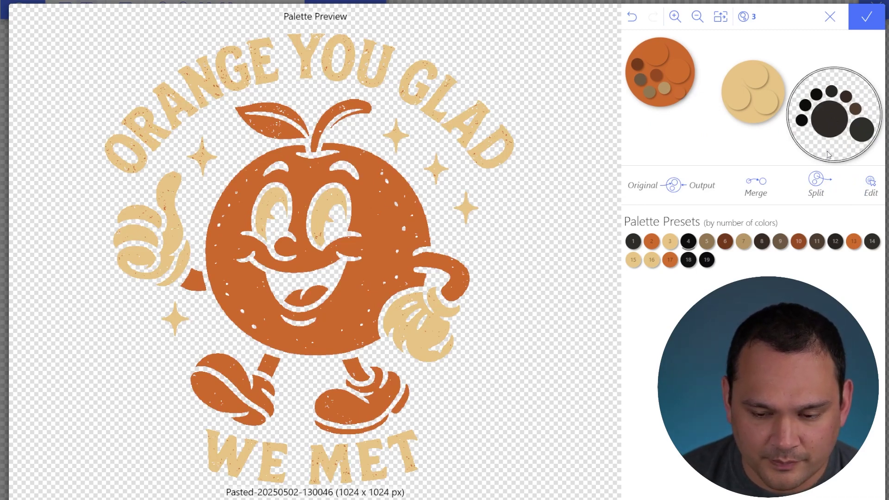
left_click(662, 177)
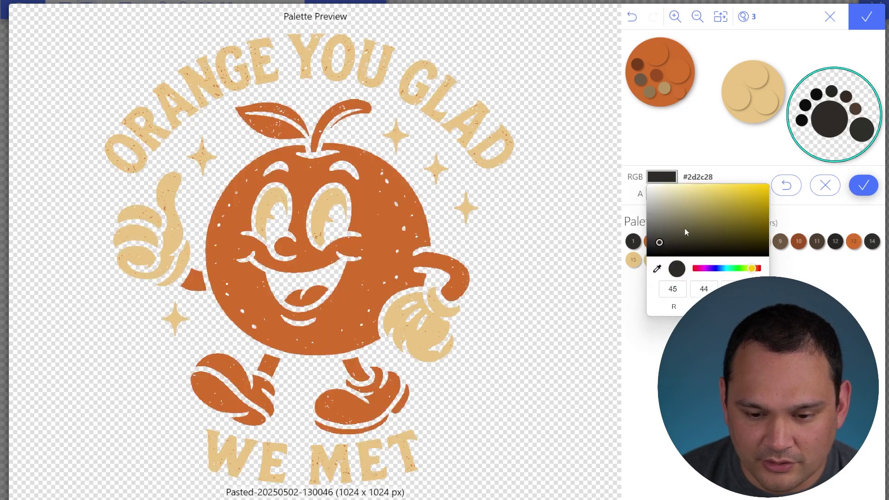
left_click_drag(685, 234, 635, 276)
left_click(697, 145)
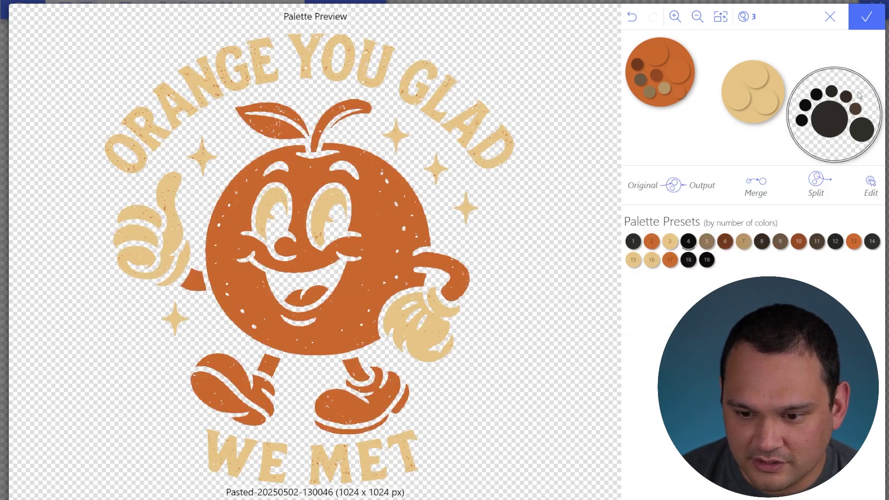
Step: Confirm the black background stays transparent and download the vectorized orange design
left_click(839, 88)
left_click(688, 195)
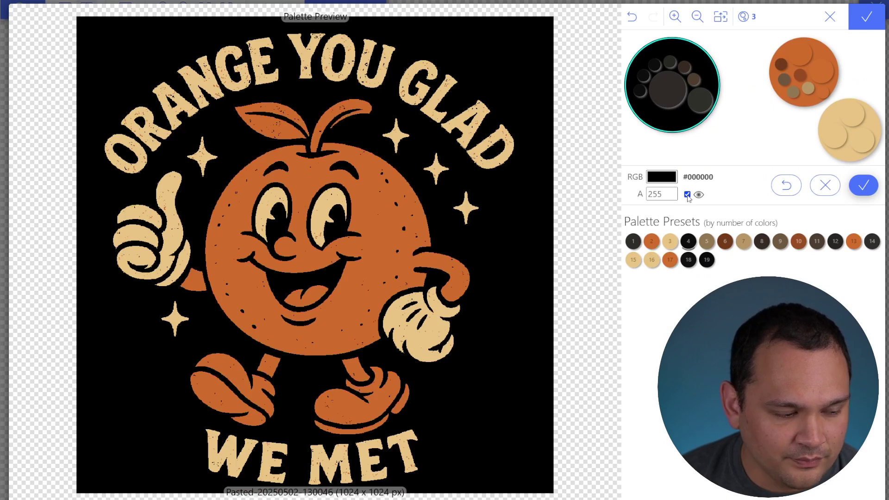
left_click(688, 195)
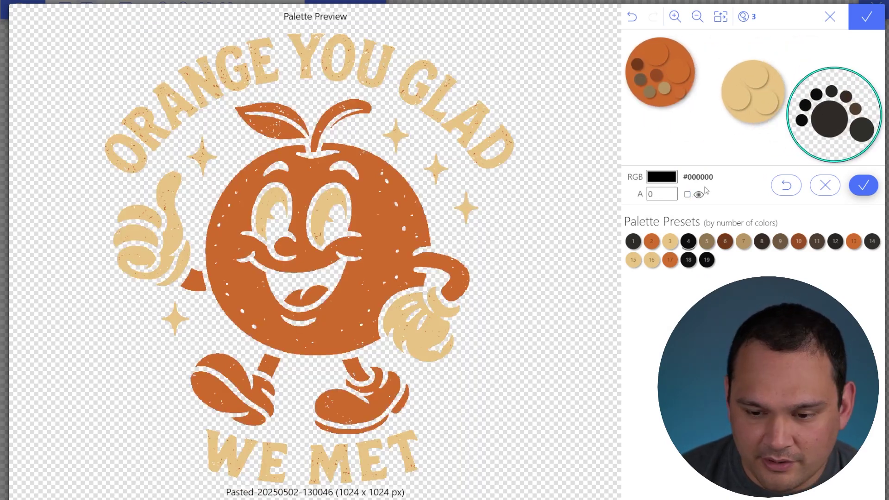
left_click(716, 155)
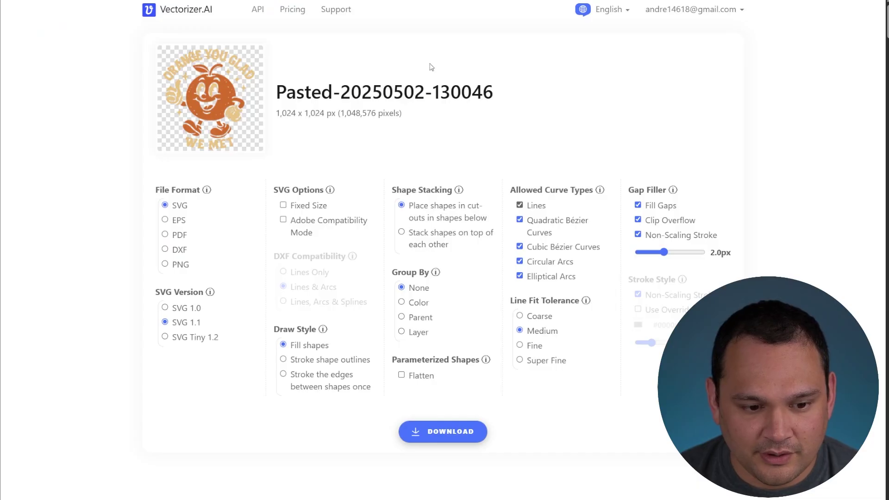
left_click(442, 431)
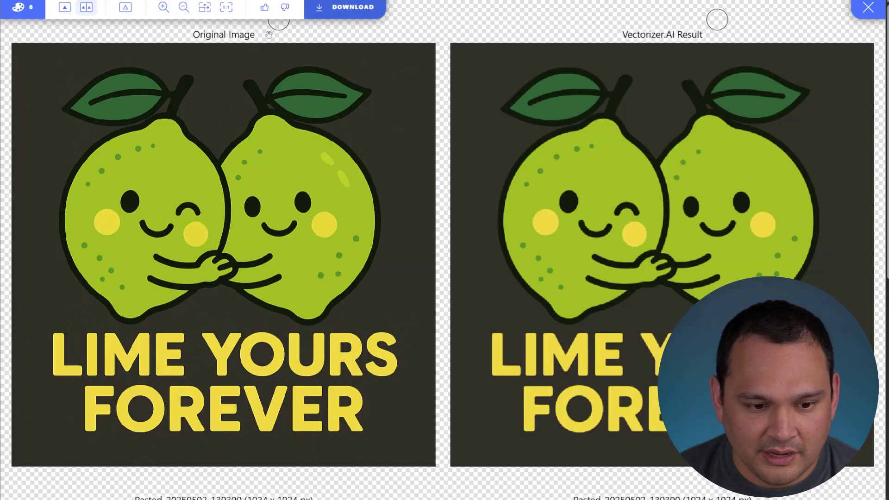
Step: Make the lime design's dark background colour transparent in the palette editor
left_click(25, 6)
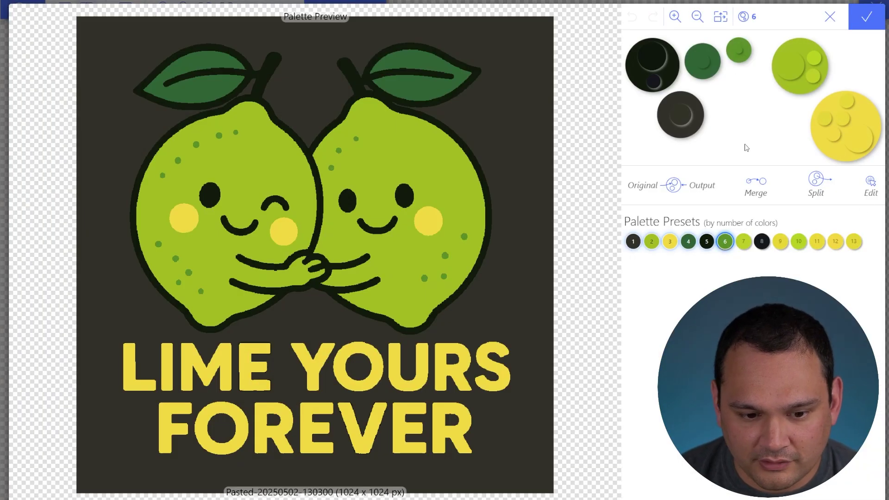
left_click(651, 71)
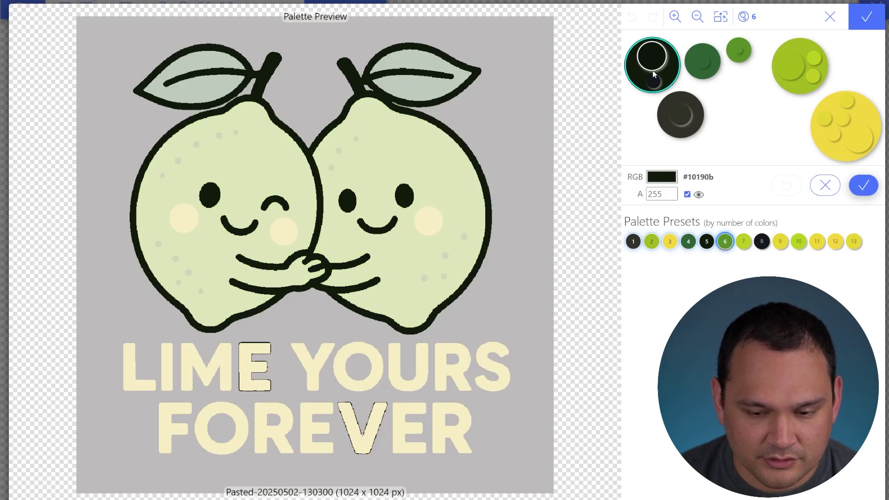
left_click(696, 116)
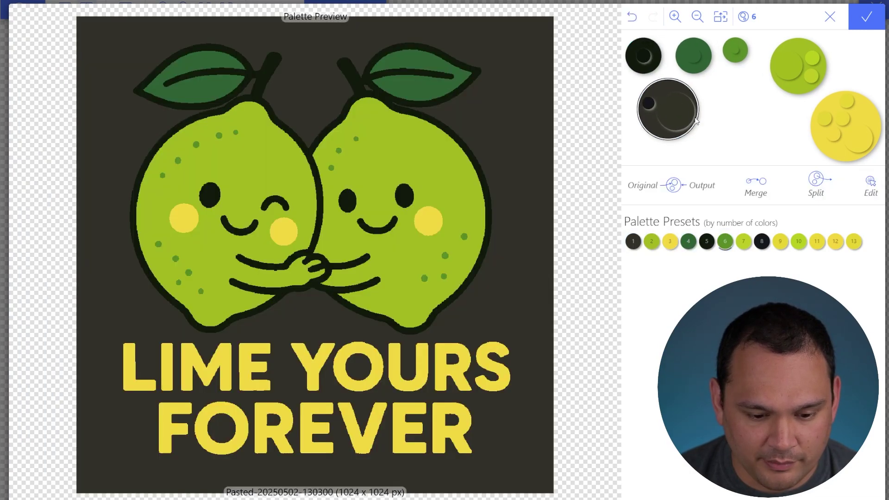
left_click(661, 135)
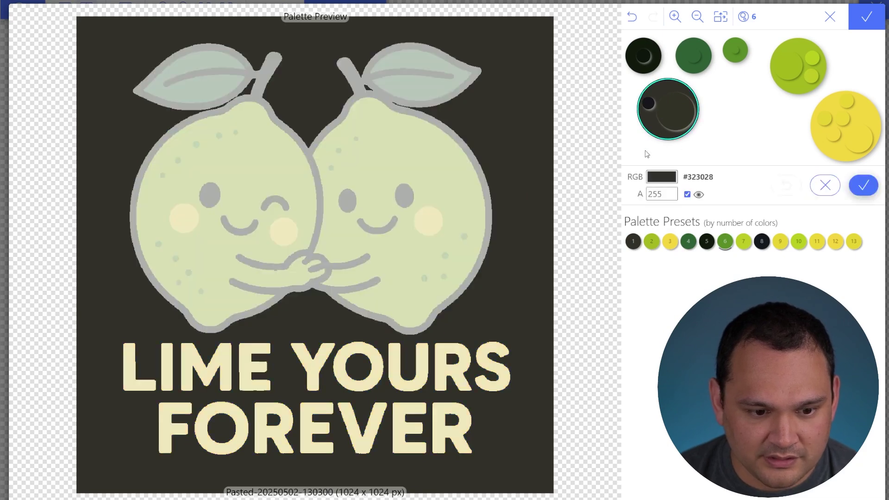
left_click(688, 195)
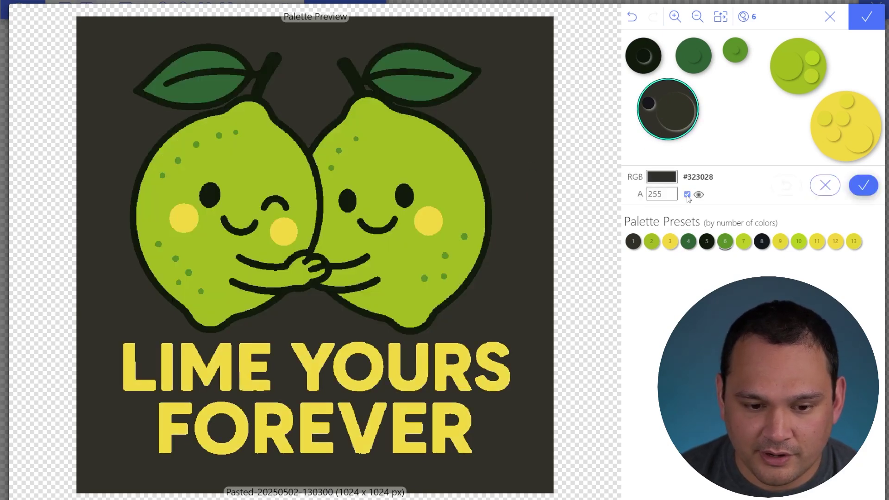
left_click(687, 196)
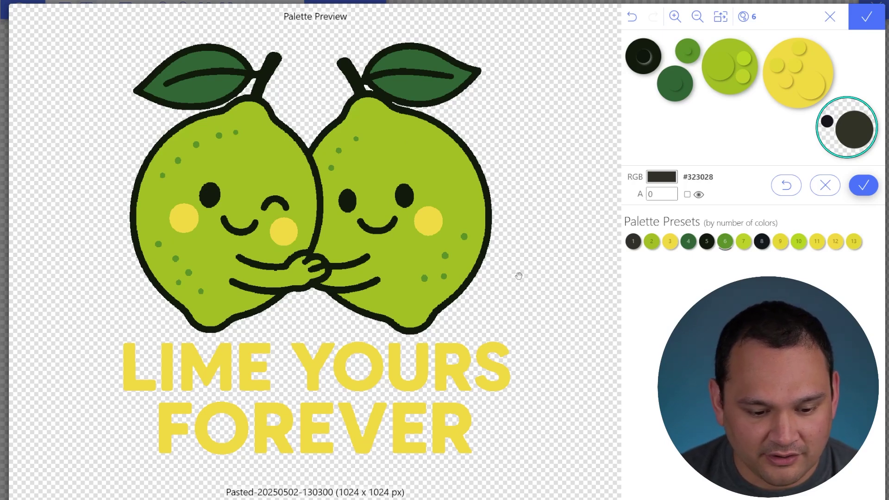
Step: Accept the six-colour palette and download the lime design as an SVG
left_click(866, 17)
left_click(347, 7)
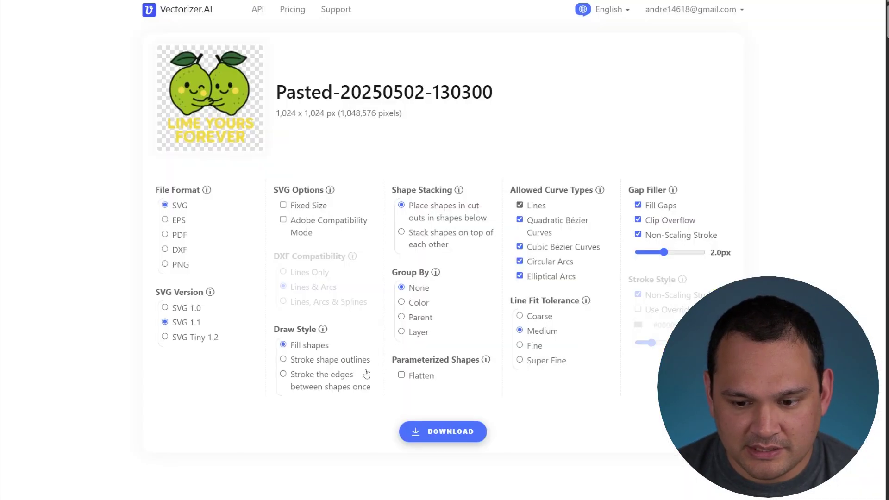
left_click(442, 431)
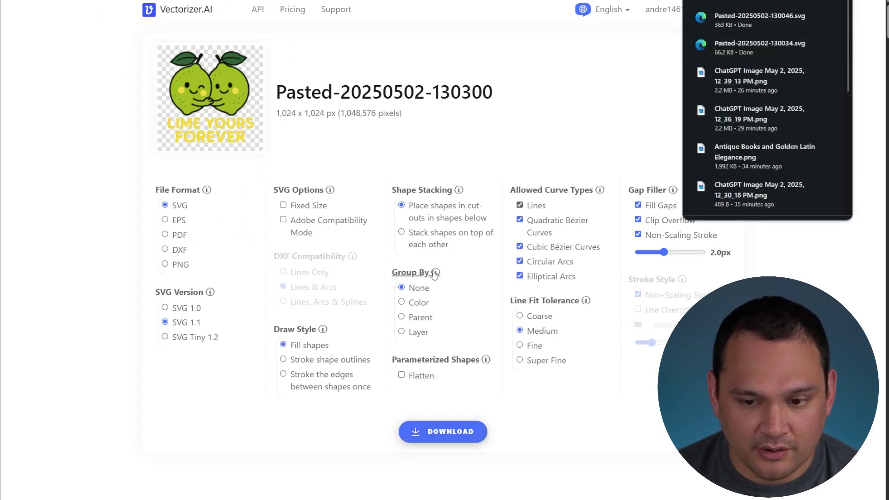
left_click(594, 91)
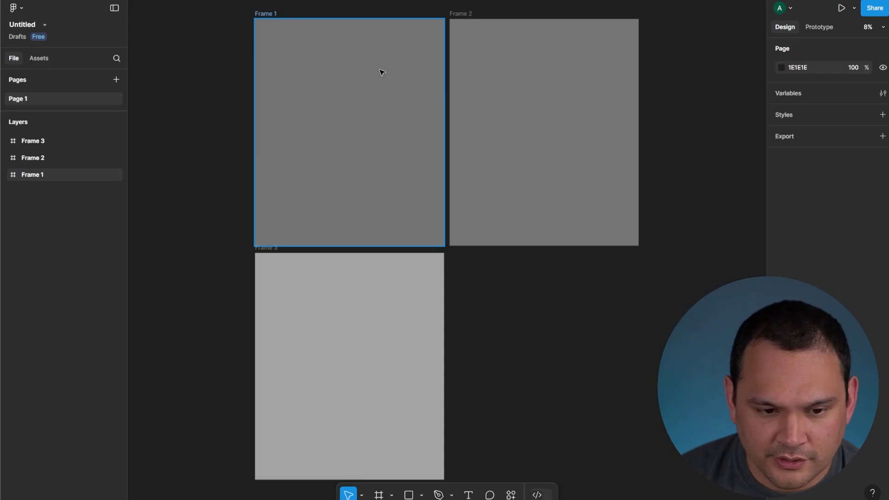
Step: Deselect everything in the untitled Figma draft holding Frame 1 to Frame 3
left_click(488, 295)
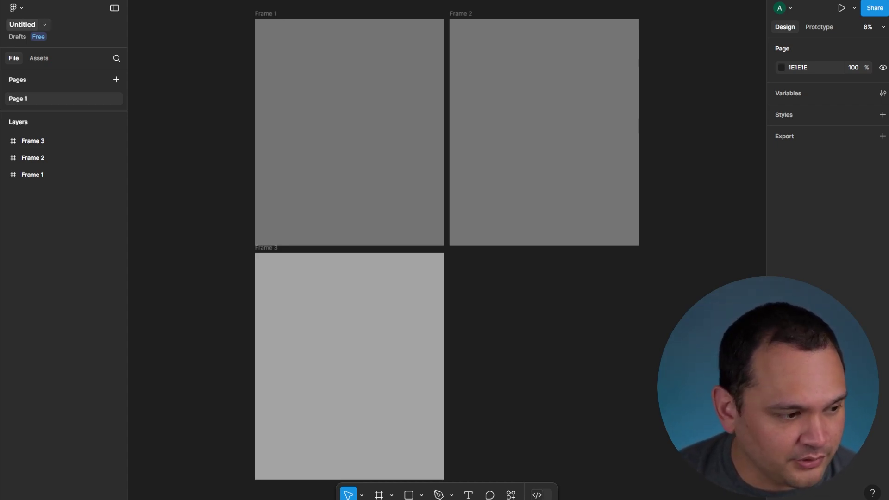
Step: Paste the pear design into Frame 1 and centre it along the frame's top
key("ctrl+v")
left_click_drag(344, 125, 425, 237)
left_click_drag(368, 102, 357, 93)
left_click(206, 145)
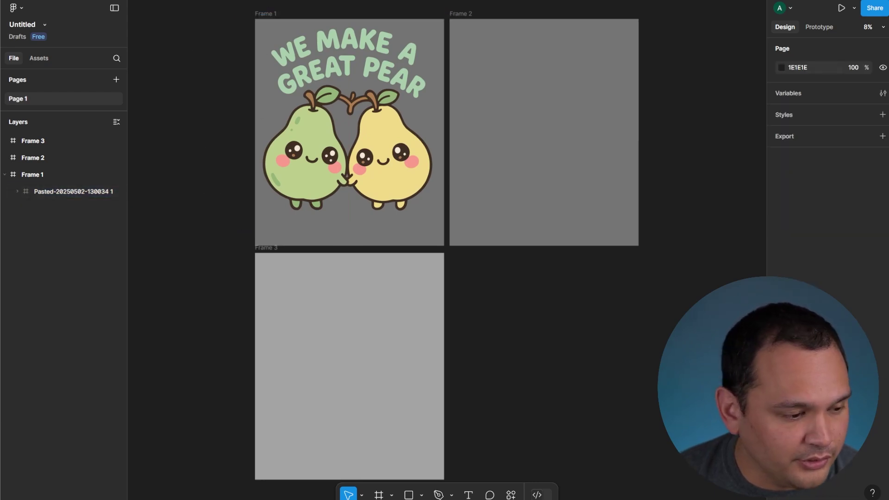
Step: Drop the orange design into Frame 2, enlarged and aligned to the frame's top
left_click_drag(443, 142, 617, 235)
left_click_drag(561, 125, 551, 121)
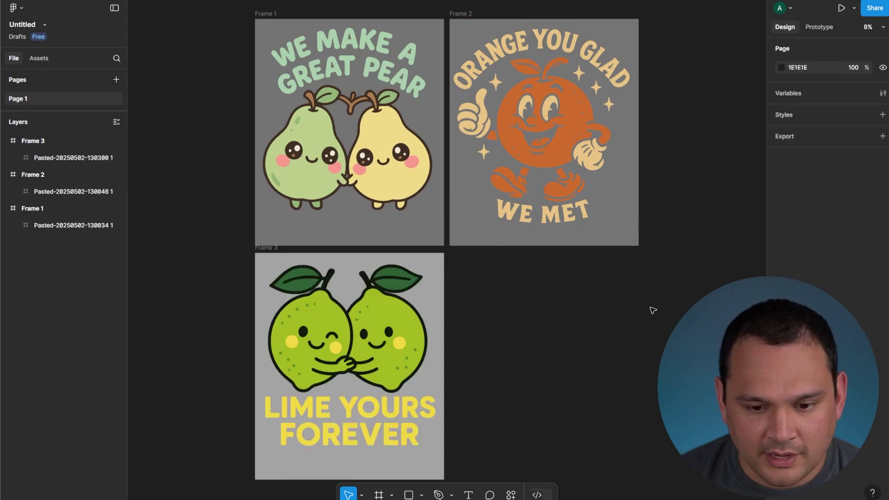
left_click(462, 15)
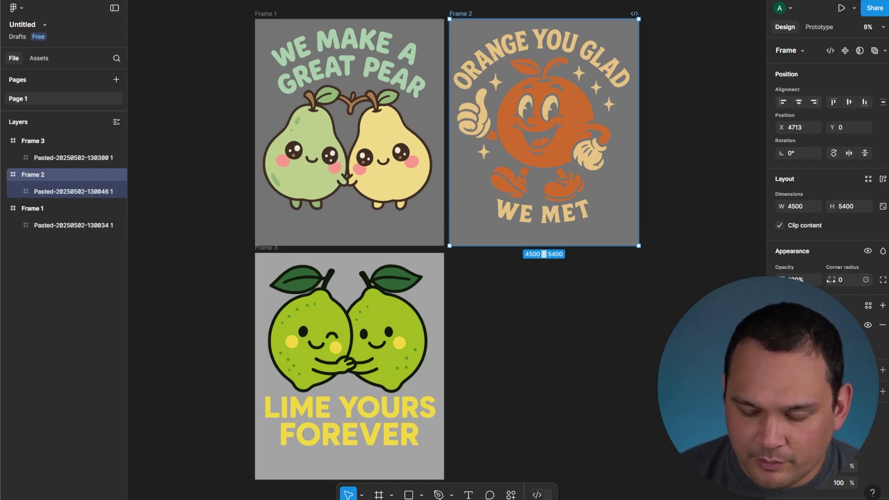
Step: Hide the grey fill on Frames 2, 1 and 3 so each fruit design sits on a dark background
left_click(867, 326)
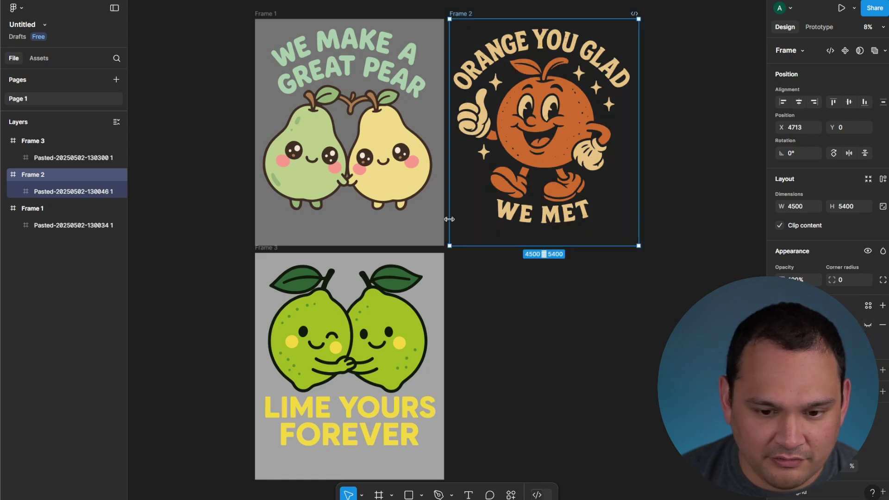
key("Escape")
left_click(419, 239)
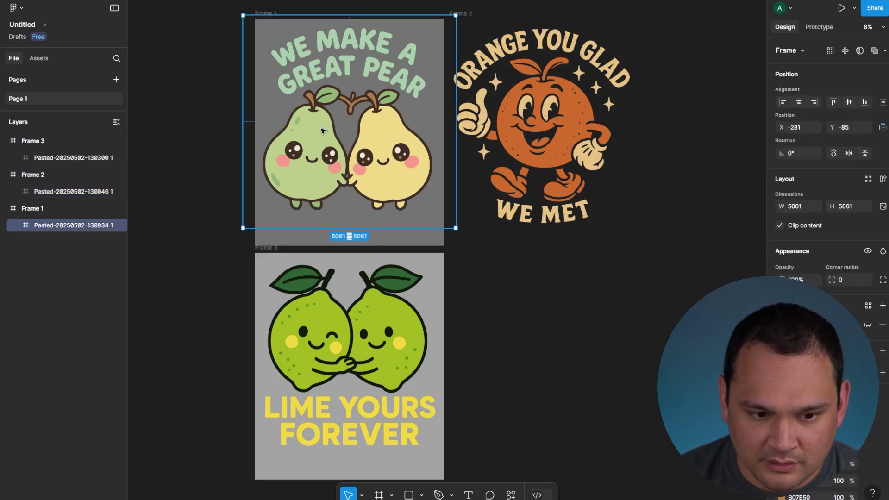
left_click(265, 13)
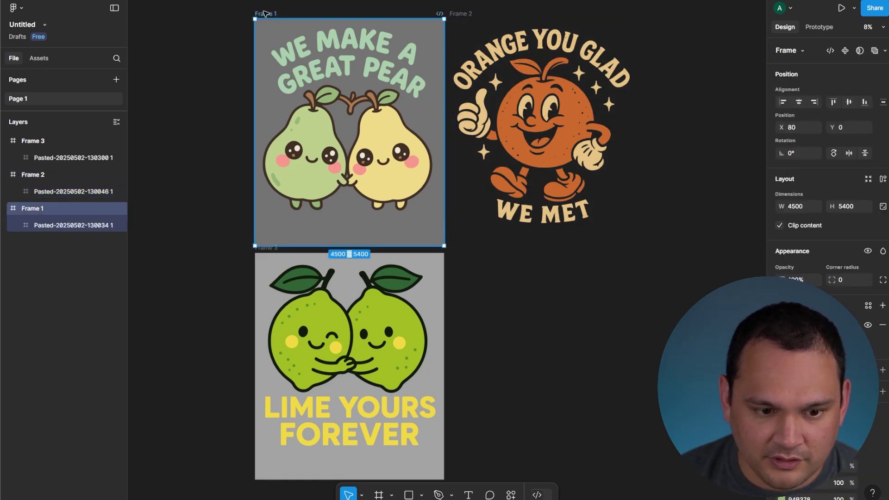
left_click(867, 327)
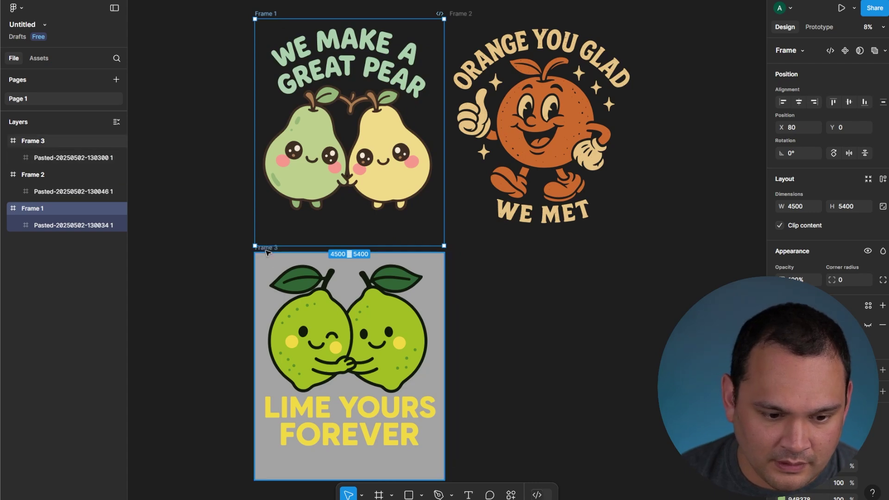
left_click(265, 249)
left_click(868, 326)
key("Escape")
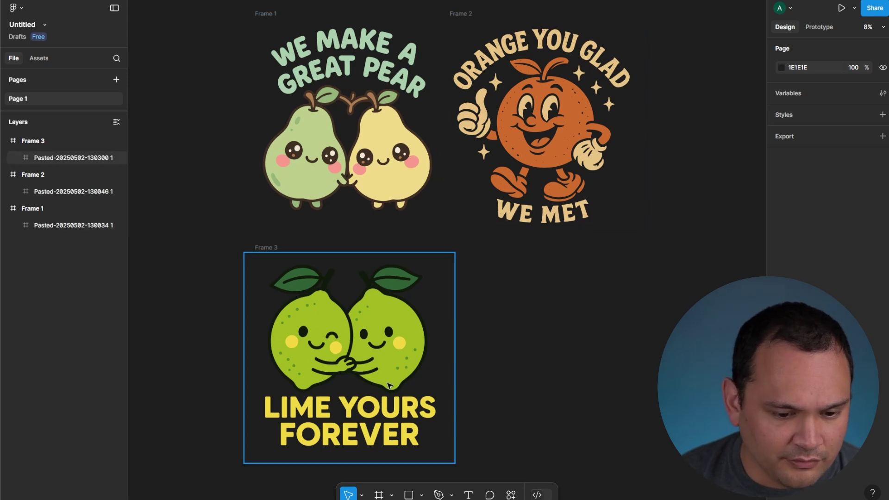
left_click(273, 15)
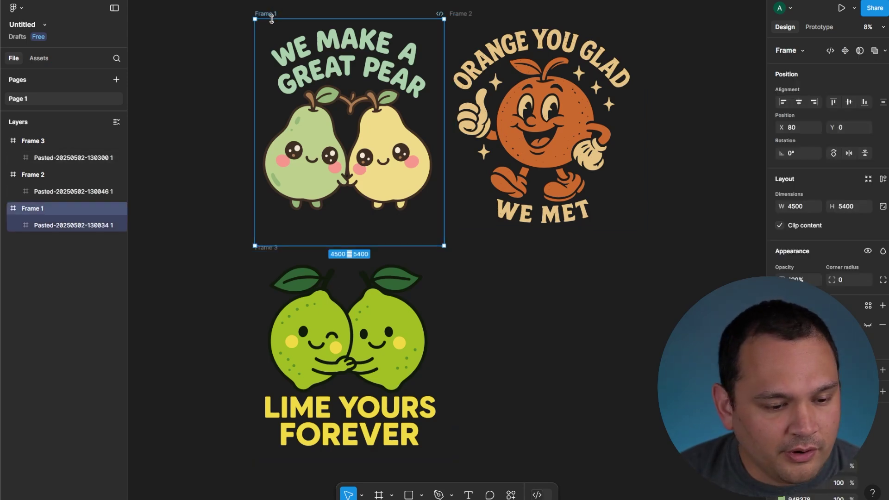
Step: Select Frames 1, 2 and 3 together for PNG export
left_click(460, 15, "shift")
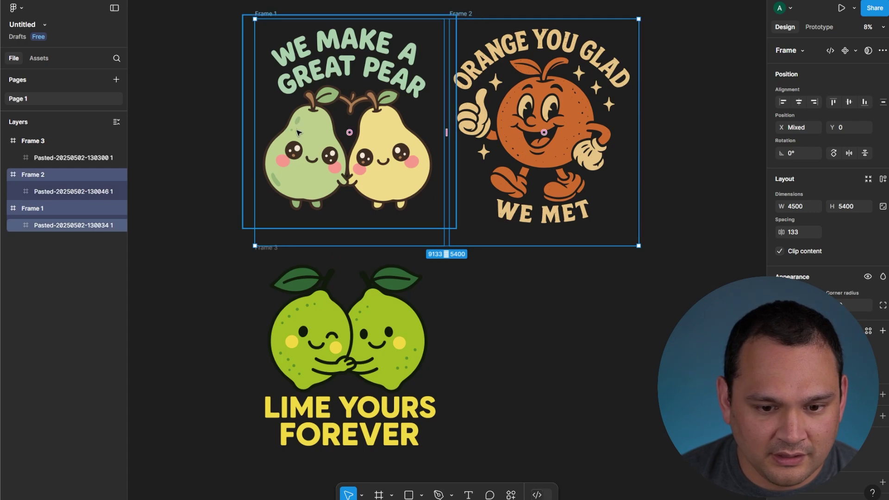
left_click(205, 21)
left_click(264, 14)
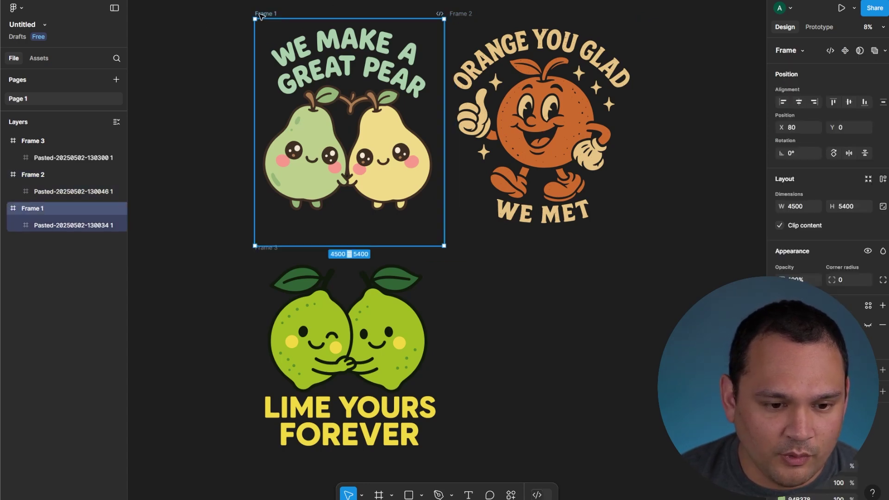
left_click(39, 141)
left_click(46, 208, "shift")
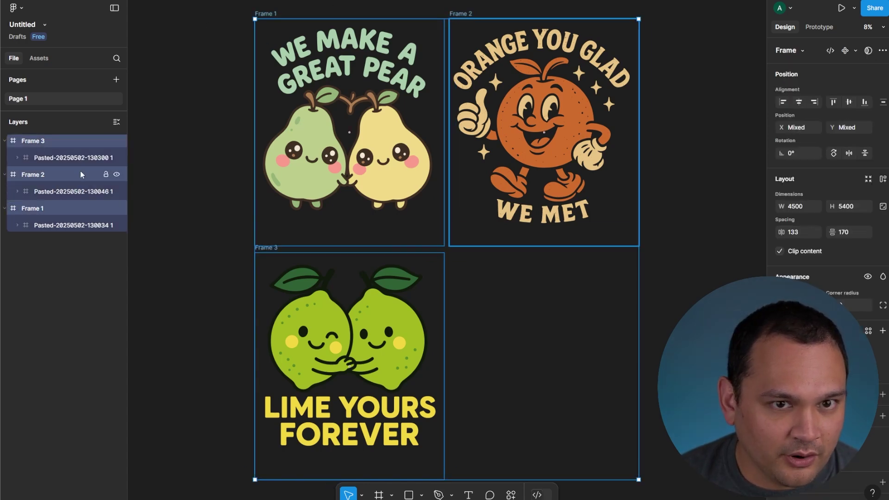
left_click(194, 263)
left_click(271, 15)
left_click(460, 14, "shift")
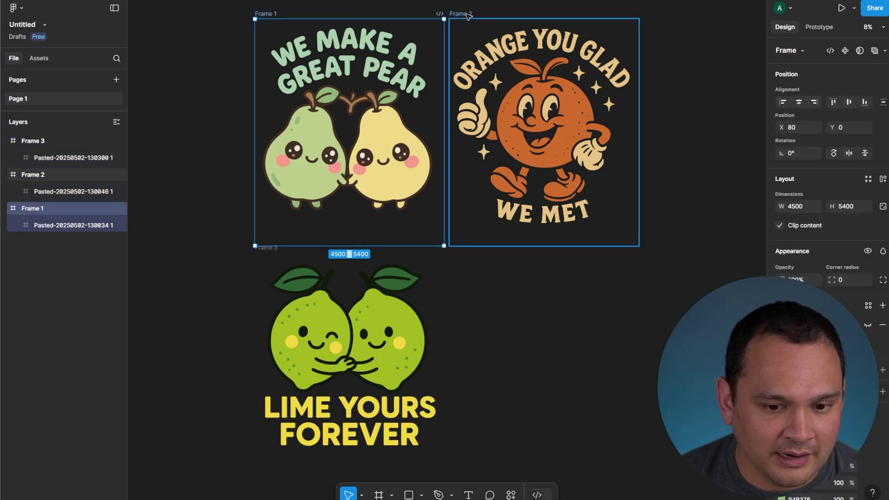
left_click(265, 250, "shift")
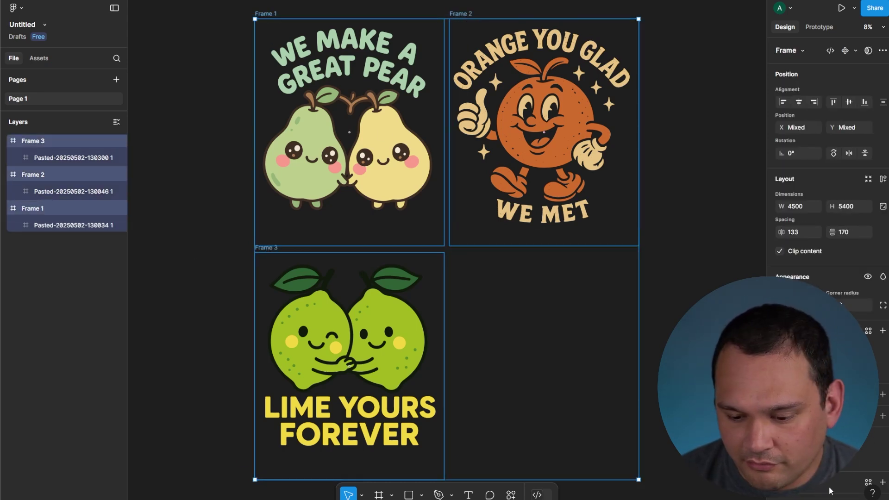
scroll(826, 185, "down", 3)
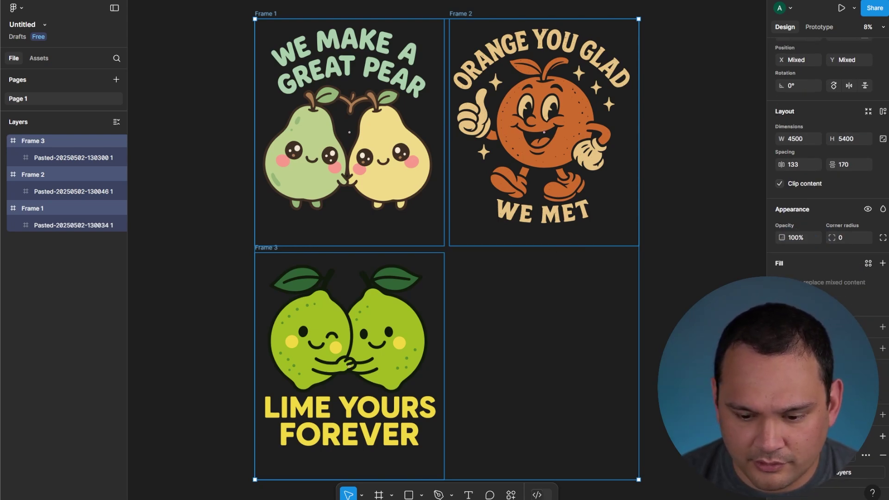
Step: Open the exported Frame 1–3 PNGs from Untitled.zip to check them at 4500 × 5400
left_click_drag(520, 132, 443, 85)
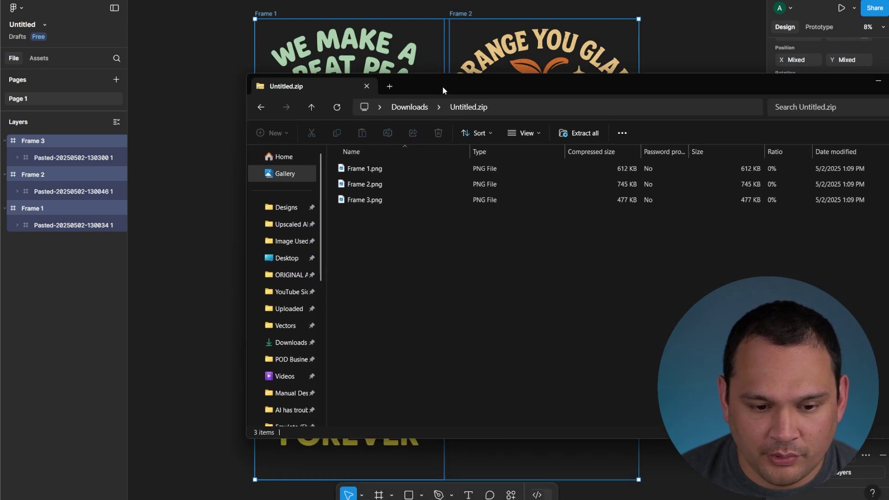
left_click(362, 170)
left_click(442, 200, "shift")
double_click(391, 199)
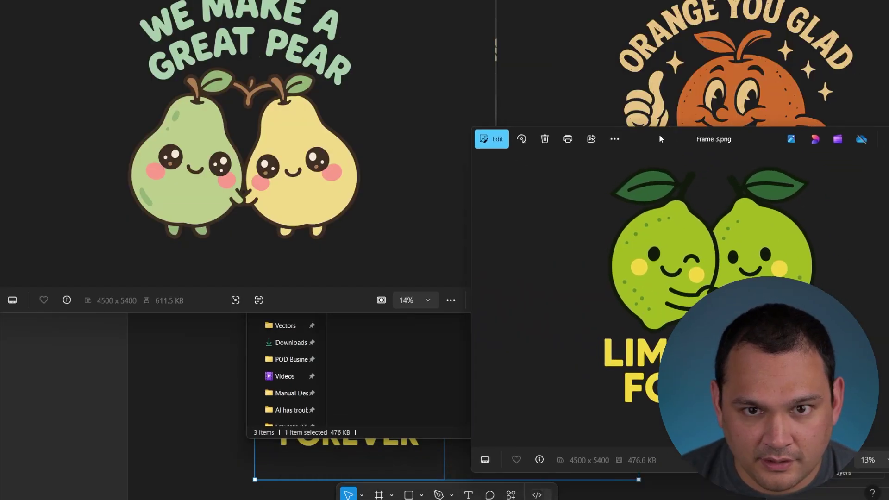